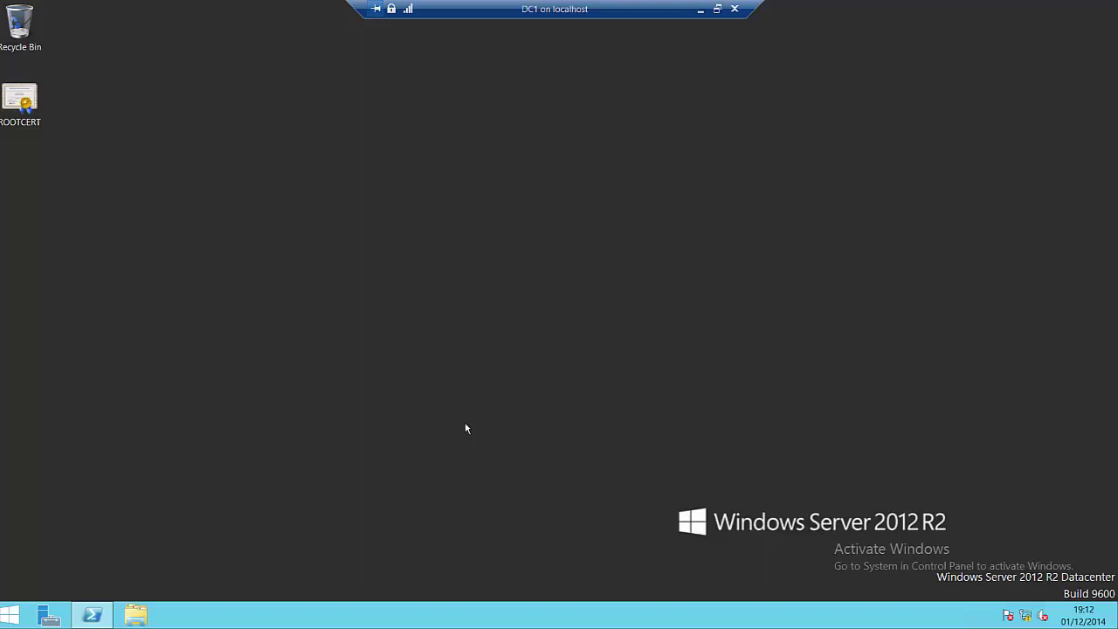
Step: Launch Print Management from Server Manager's Tools menu to list DC1's printers
left_click(50, 614)
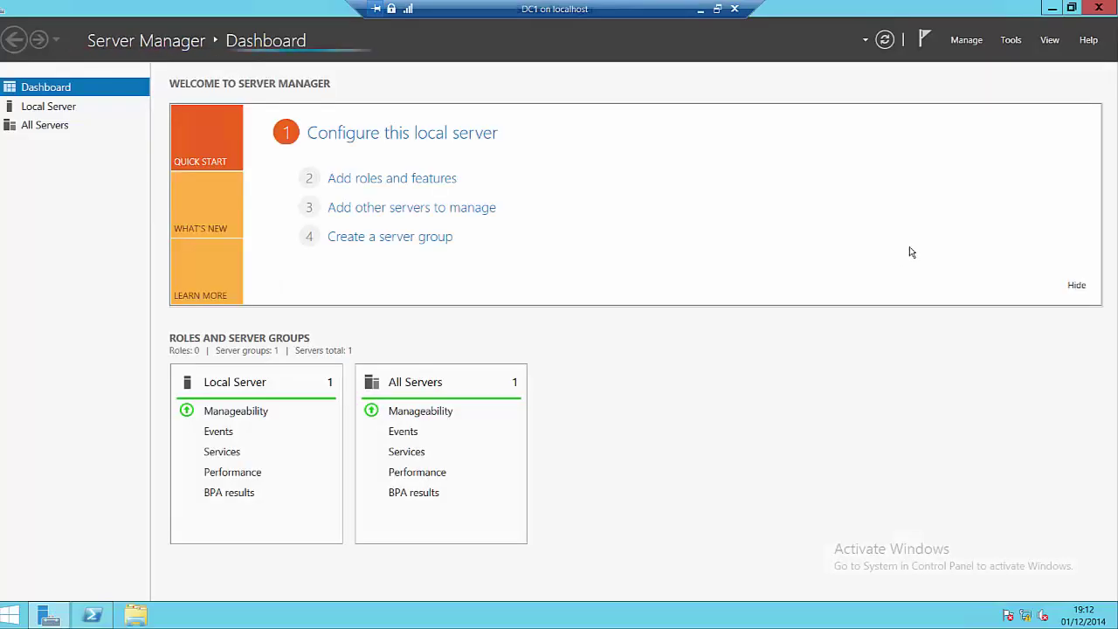
left_click(1012, 40)
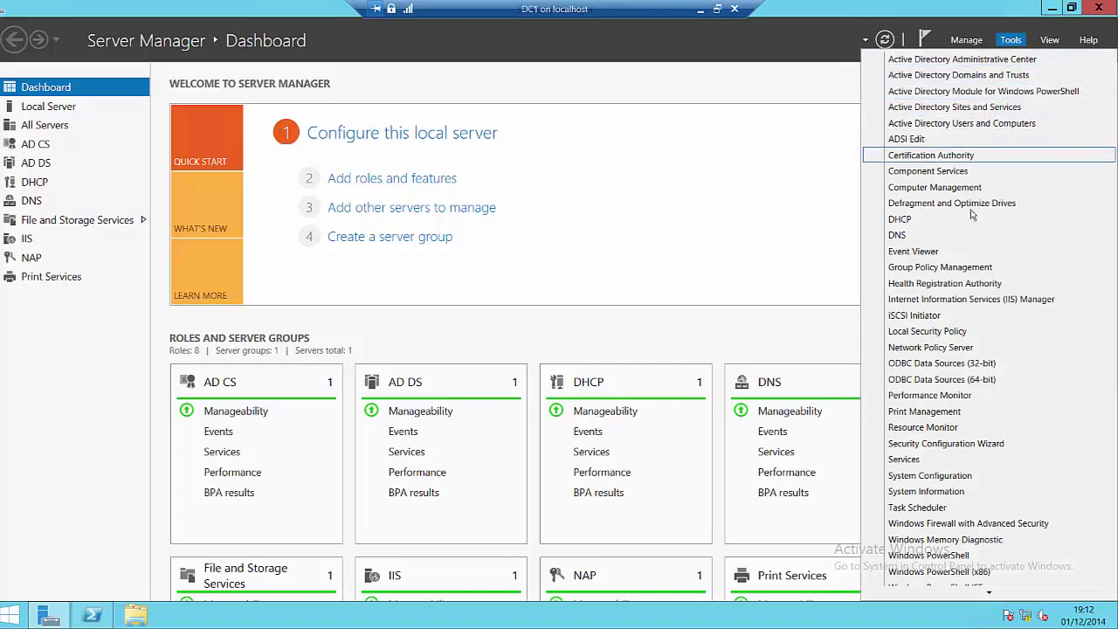
left_click(954, 411)
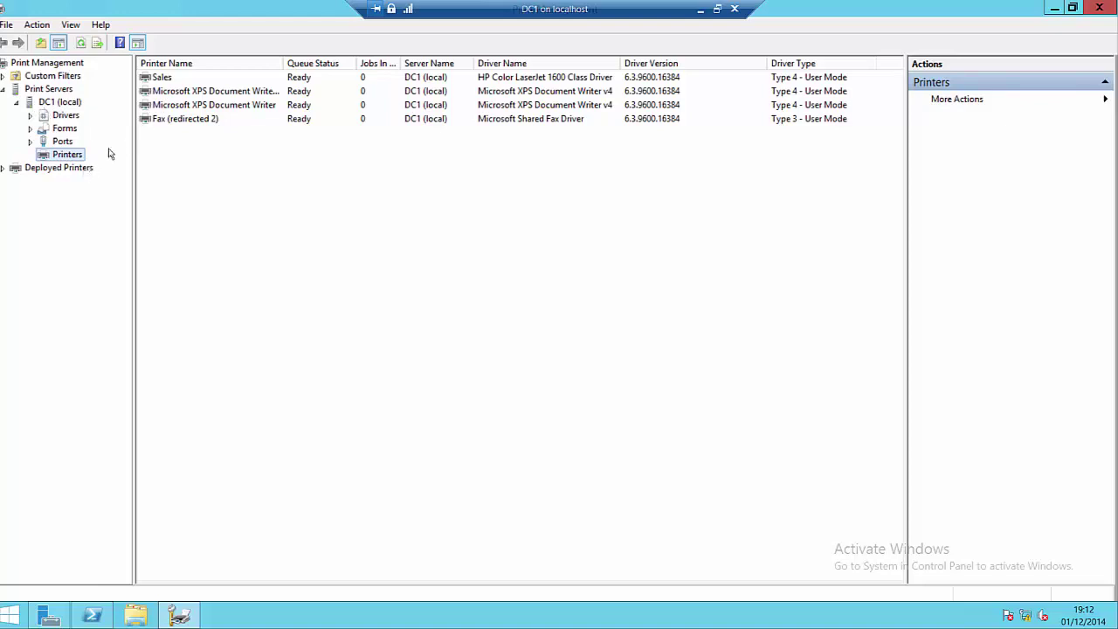
Step: Open the Sales printer's Properties at the Advanced tab
right_click(158, 83)
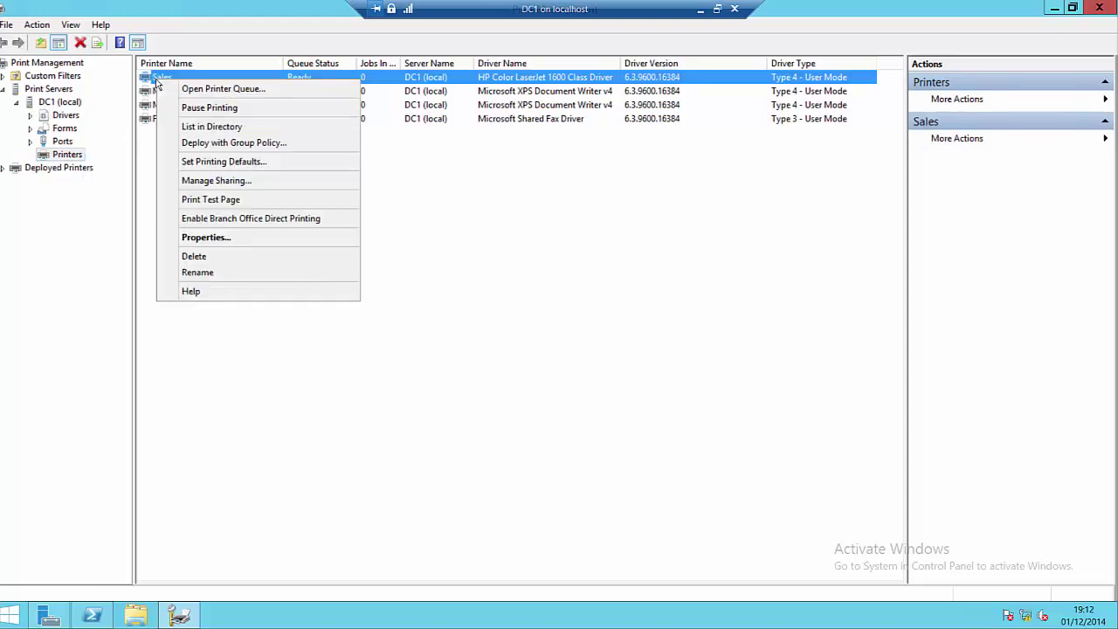
left_click(204, 238)
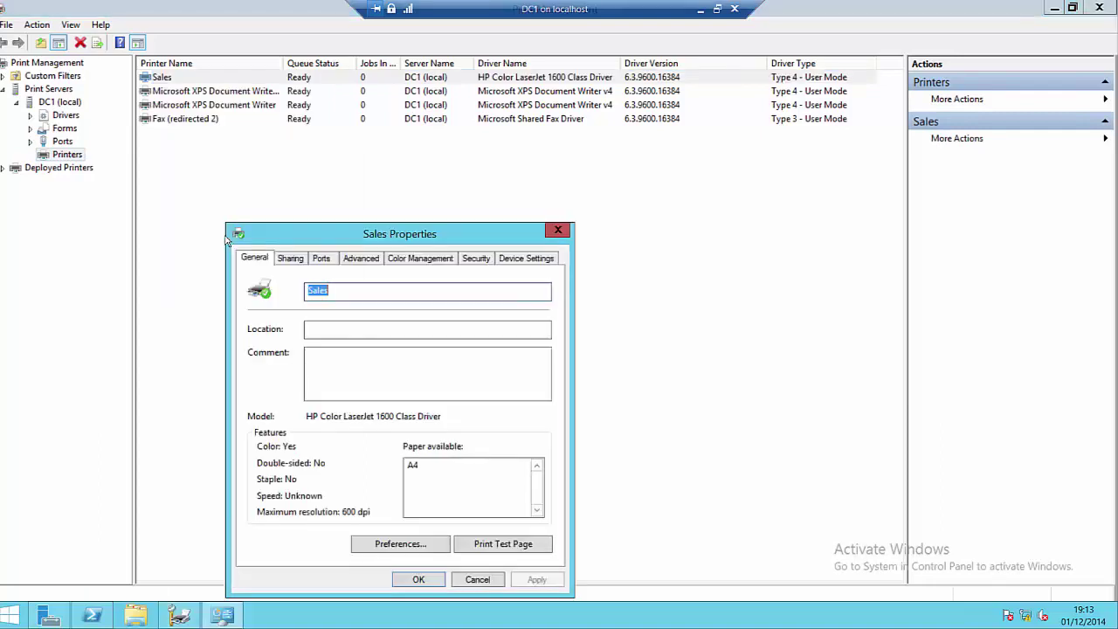
left_click_drag(340, 243, 426, 83)
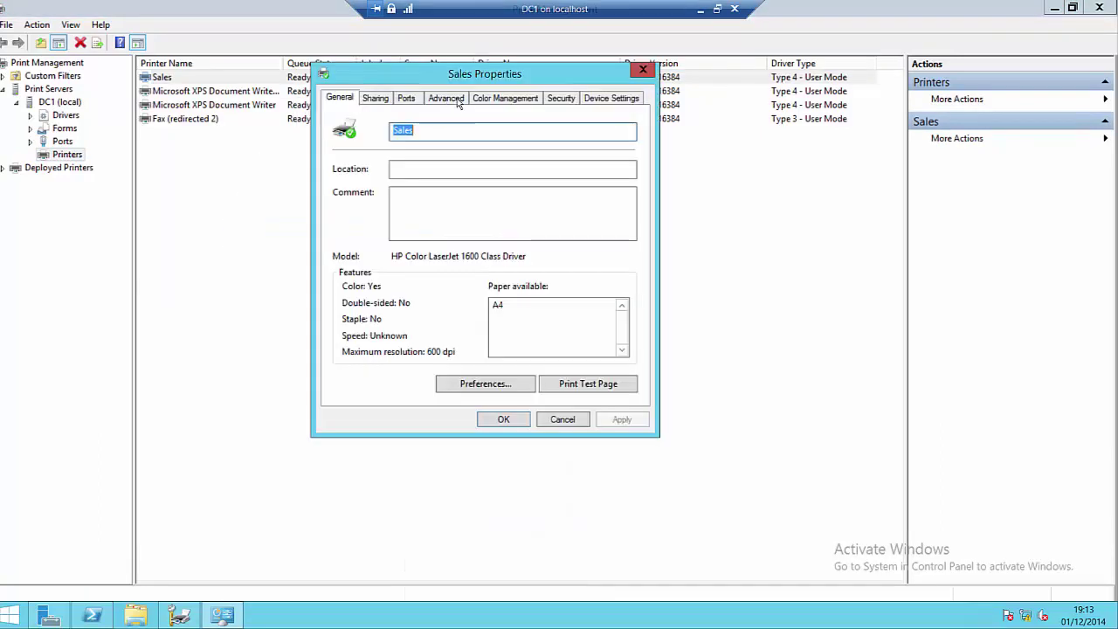
left_click(450, 98)
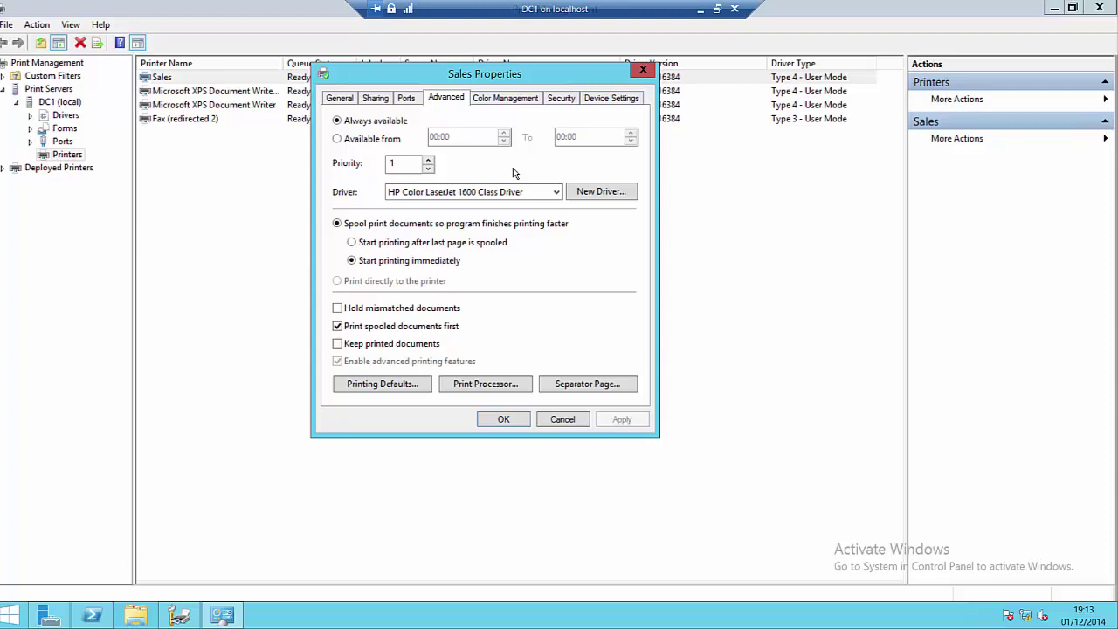
Step: Set the Sales printer to Available from 01:00 to 02:00 and apply the schedule
left_click(356, 146)
left_click(439, 138)
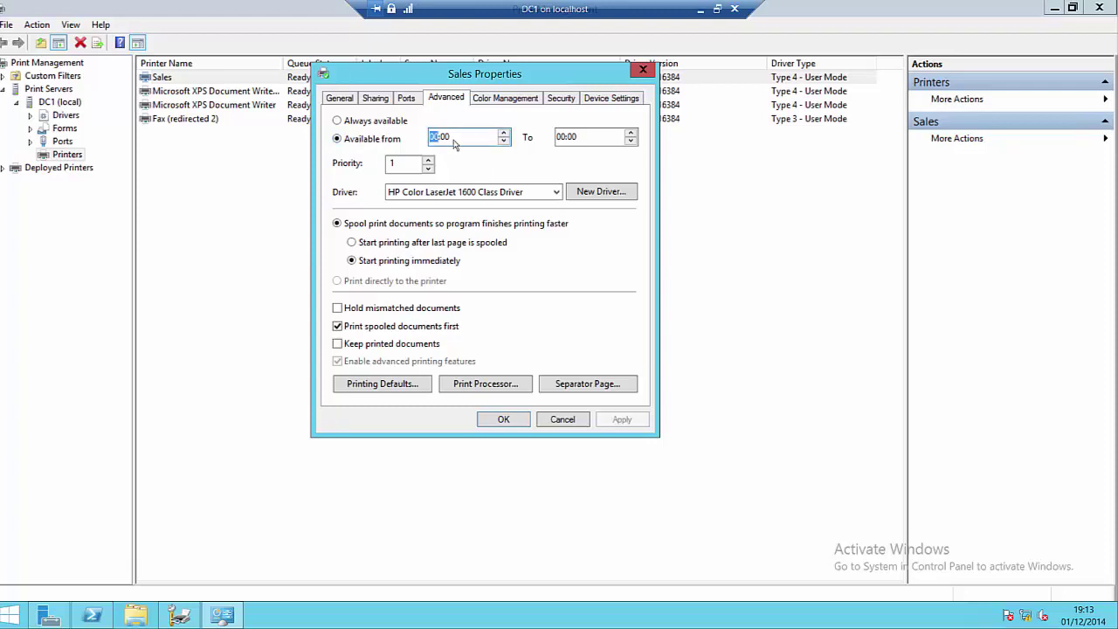
left_click(504, 134)
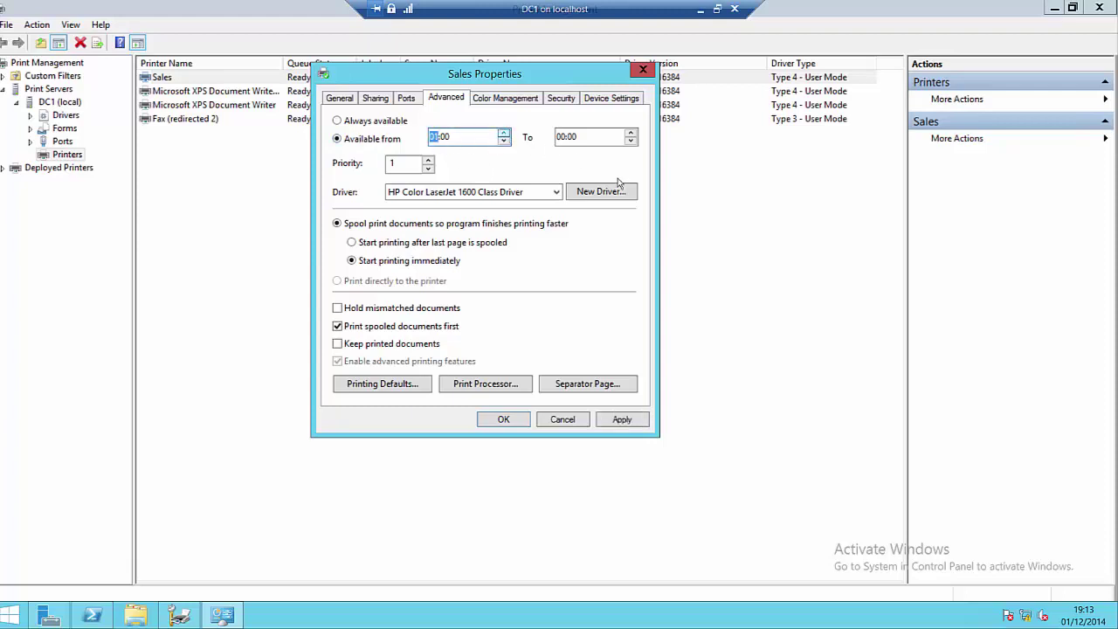
left_click(564, 137)
left_click(630, 133)
left_click(629, 133)
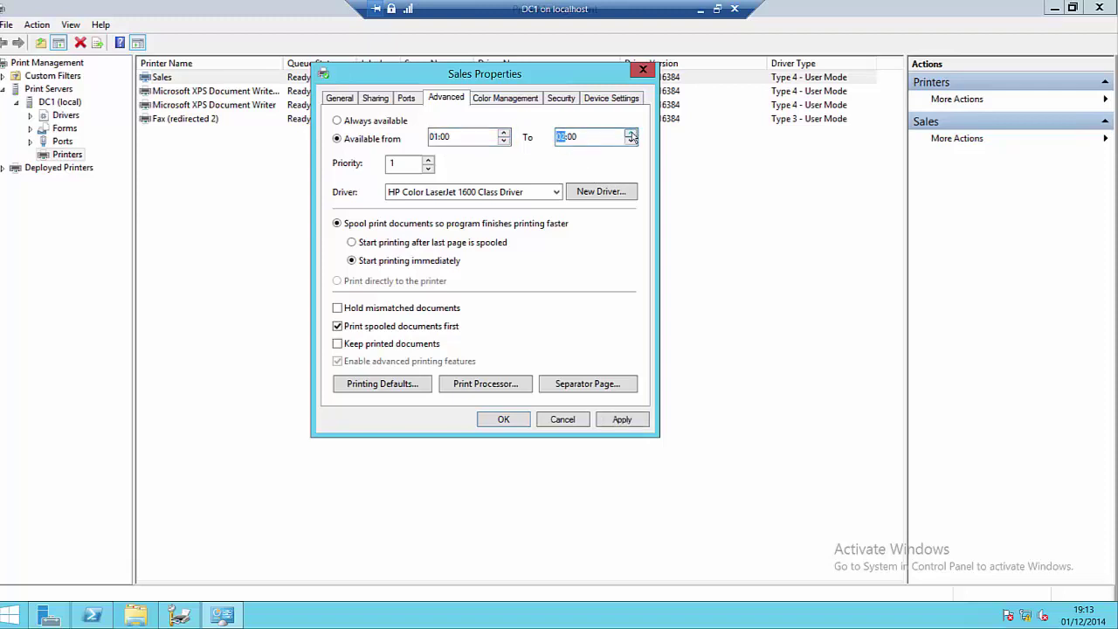
left_click(415, 166)
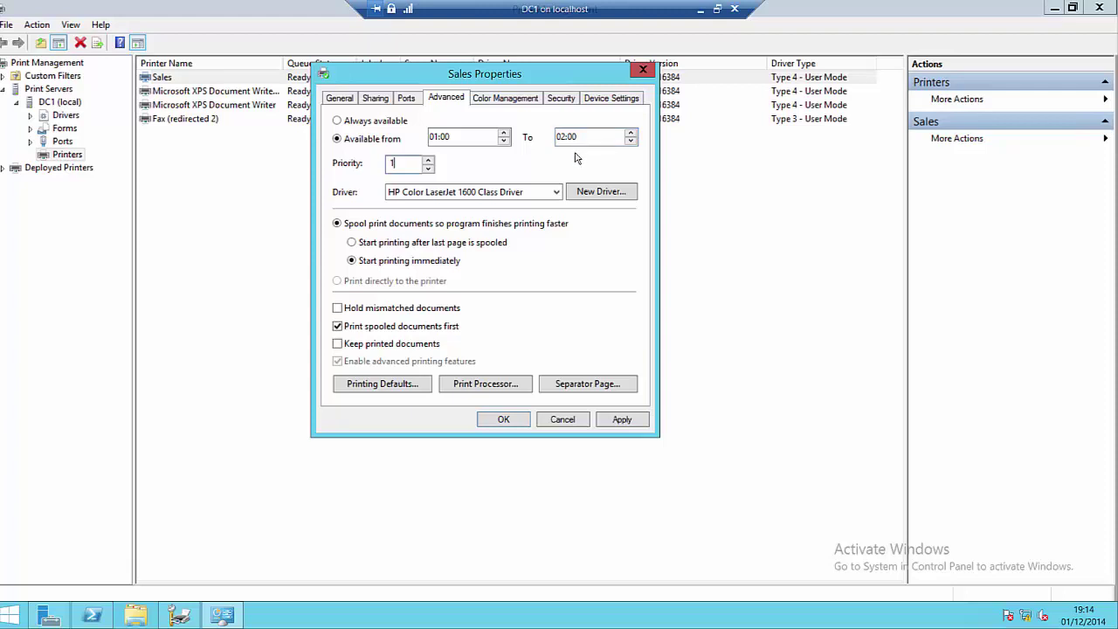
left_click(634, 420)
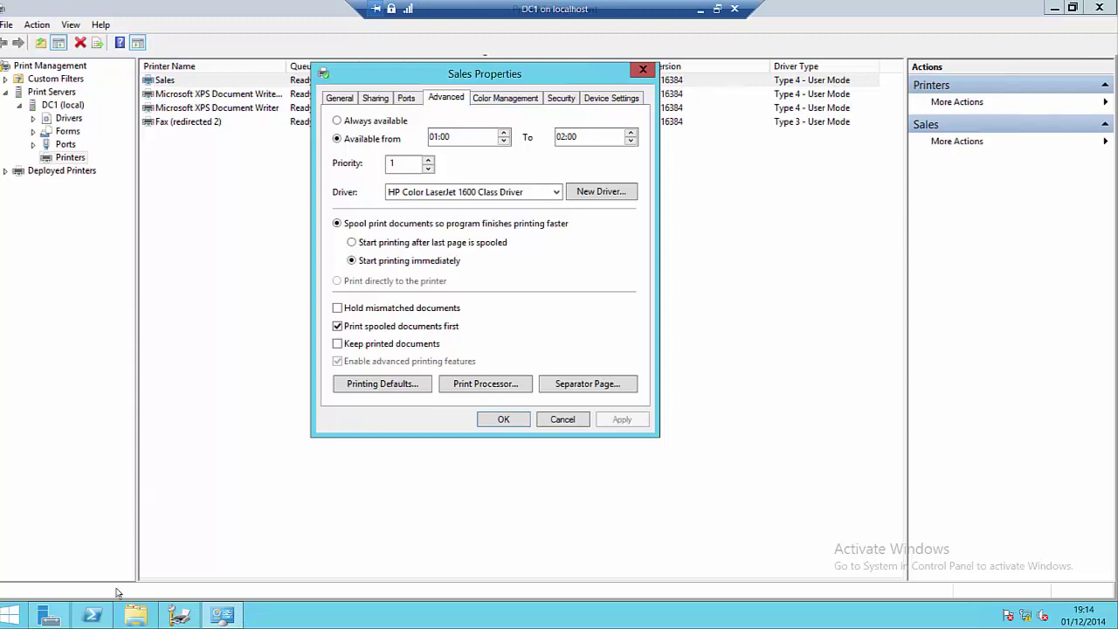
Step: In a maximized PowerShell window, run Get-Printer sales | fl, showing StartTime 60 and UntilTime 120
left_click(103, 617)
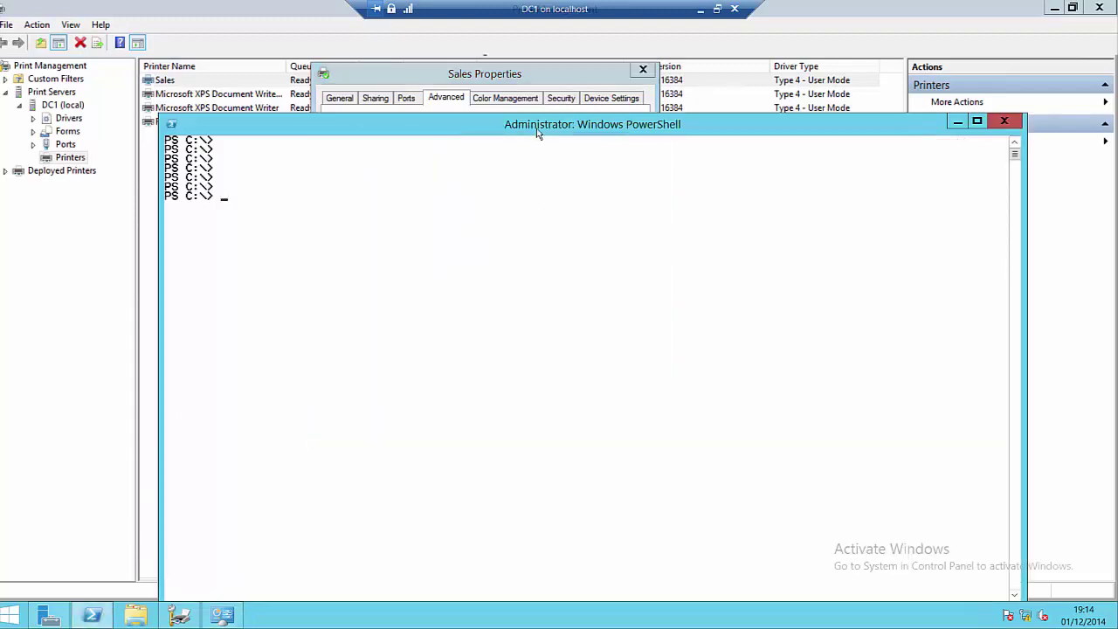
left_click_drag(542, 119, 492, 15)
type("get")
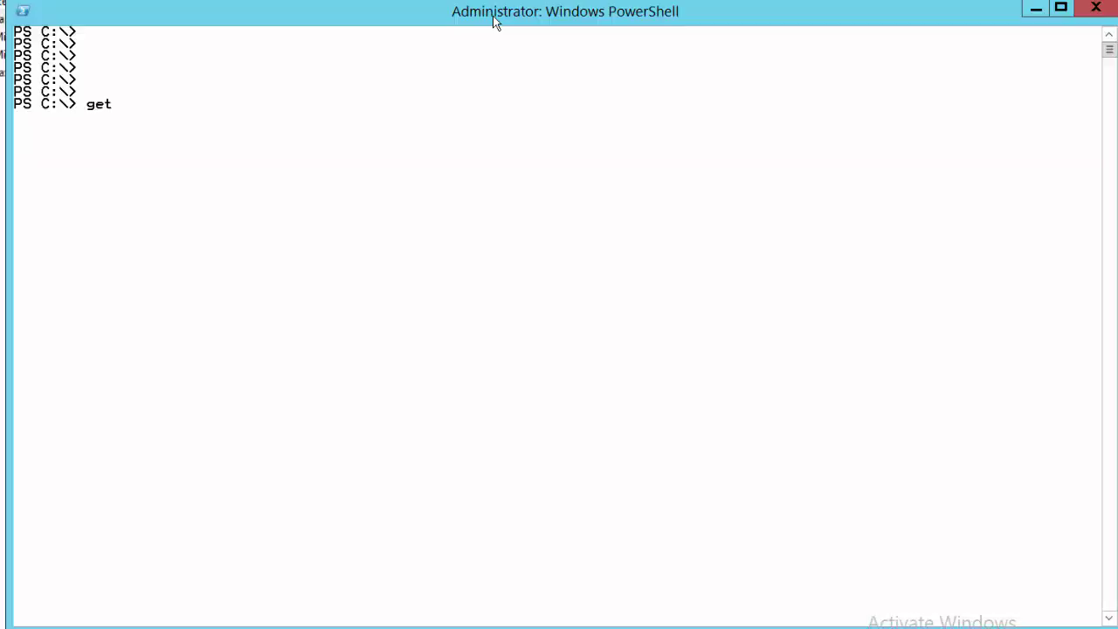
type("-print")
key("Tab")
key("Tab")
type("sales | ")
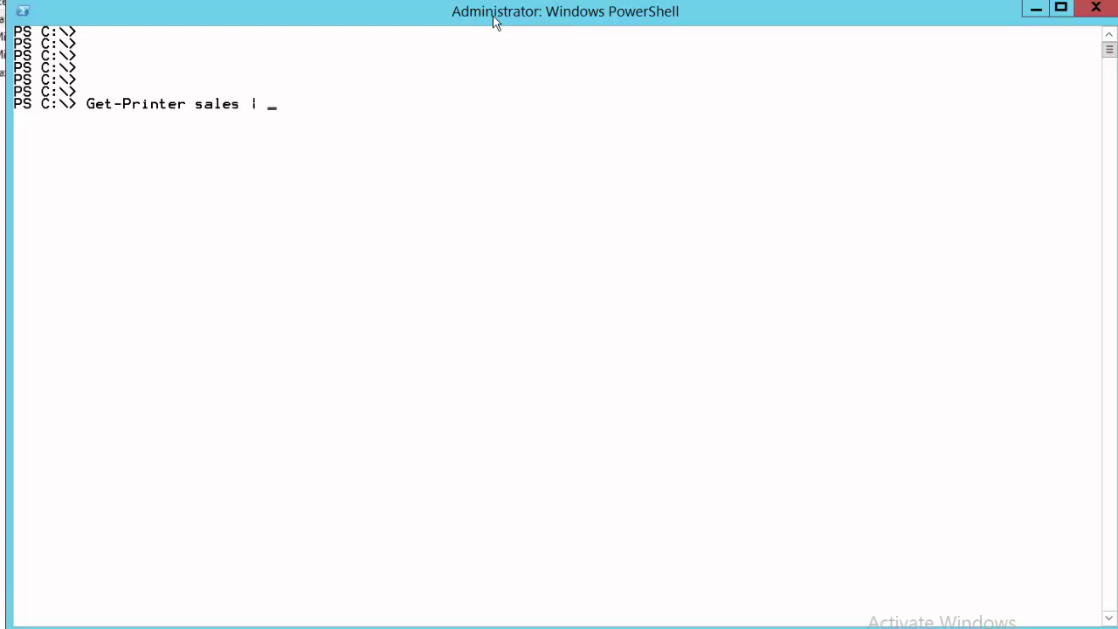
type("fl")
key("Return")
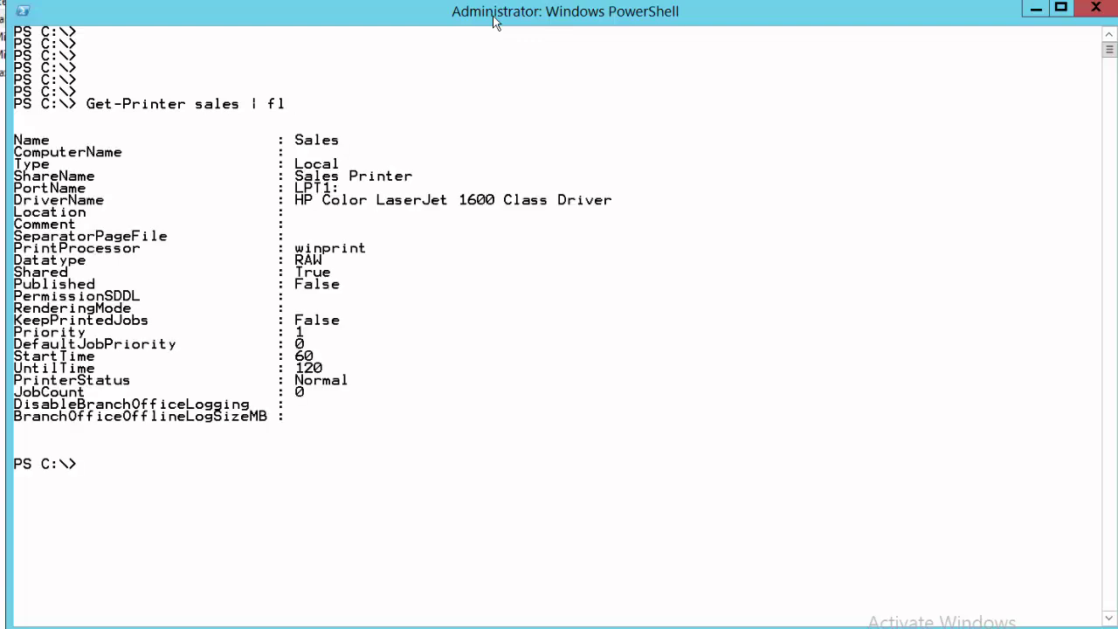
key("Return")
key("Return")
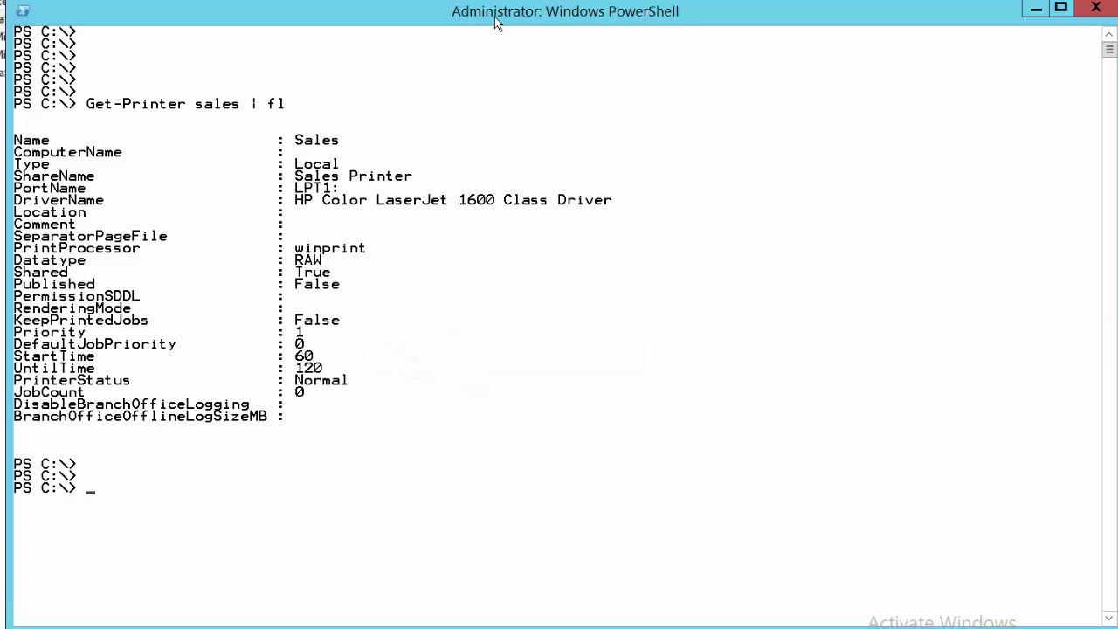
Step: Raise the Sales printer's end time to 03:00, apply it, and return to PowerShell
left_click_drag(494, 23, 489, 75)
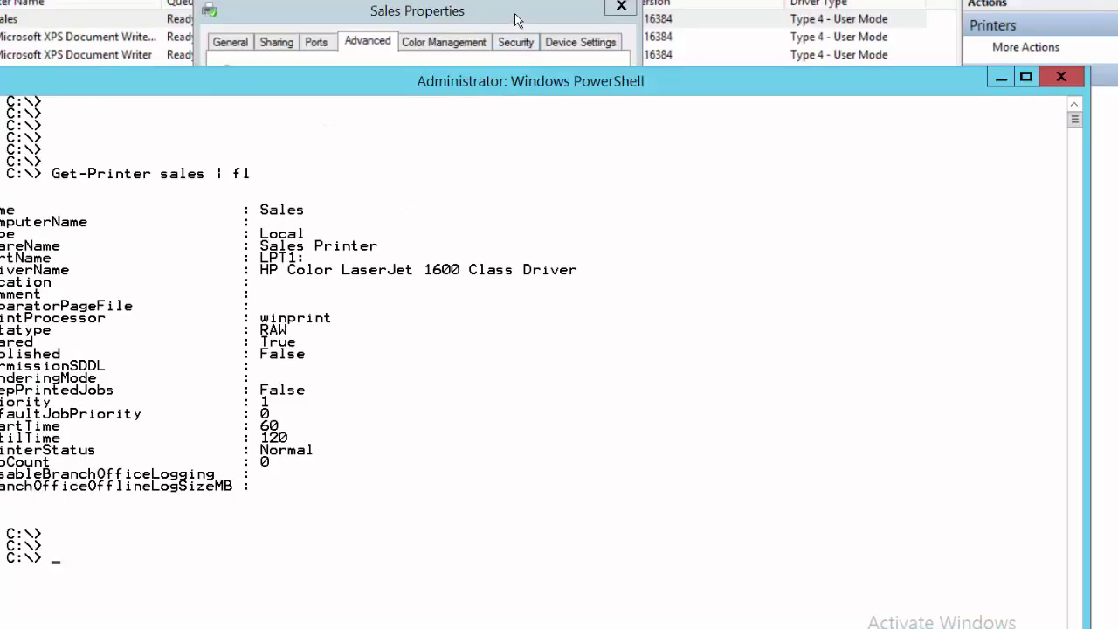
left_click(1002, 83)
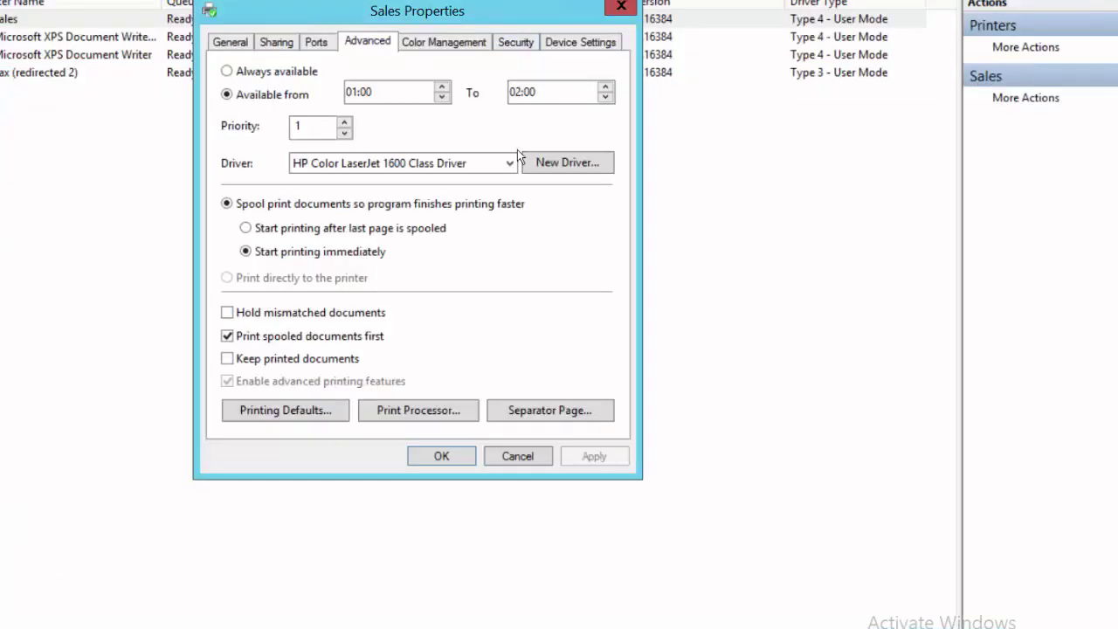
left_click(566, 137)
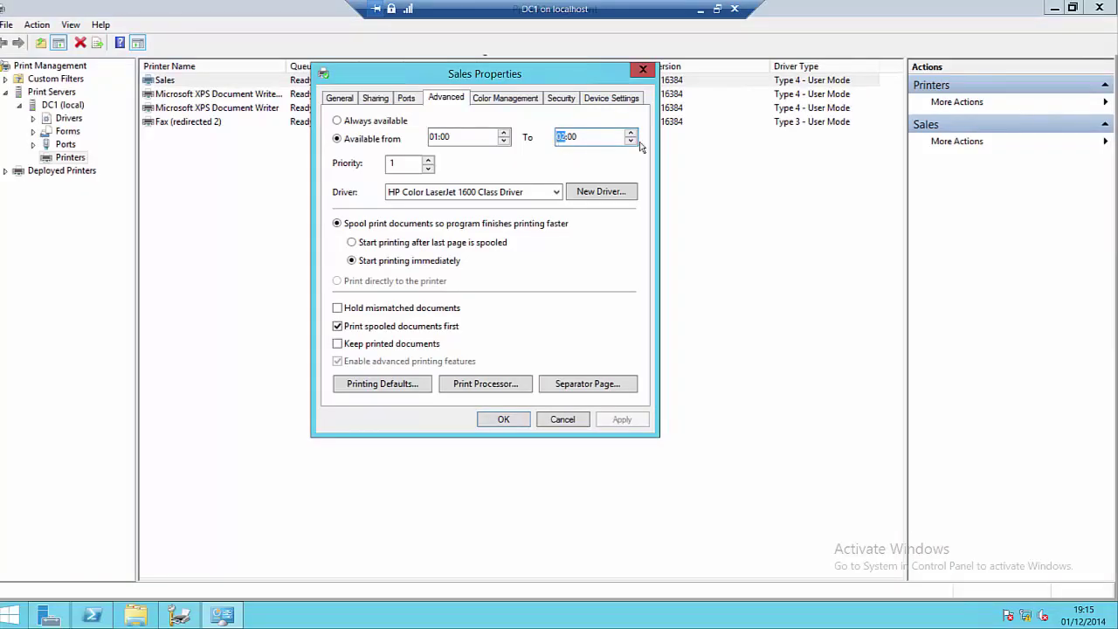
left_click(630, 132)
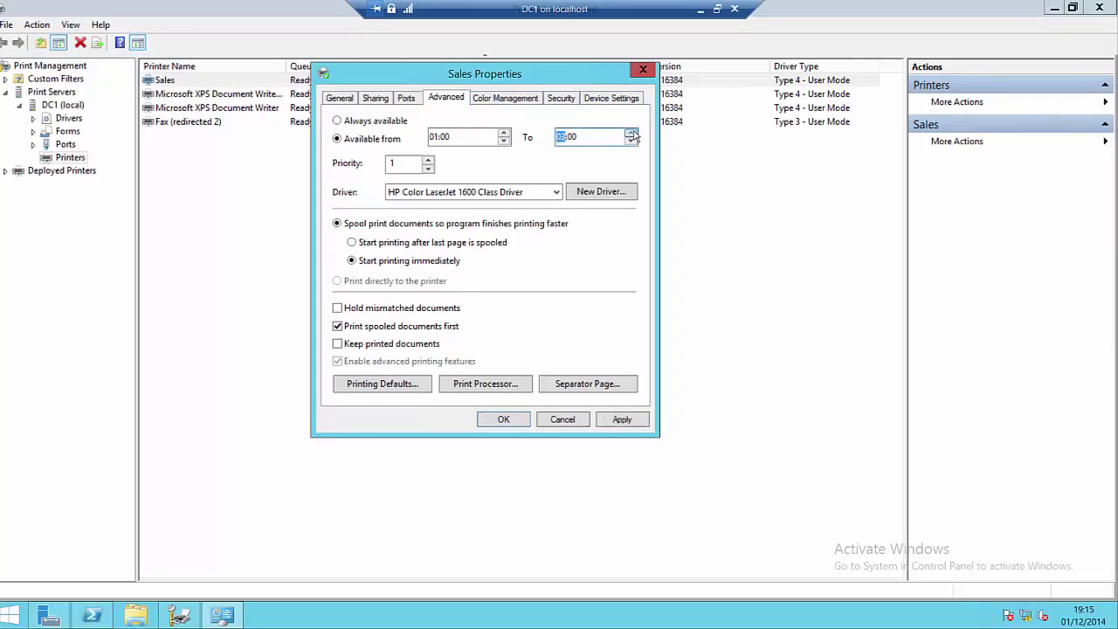
left_click(411, 164)
left_click(640, 423)
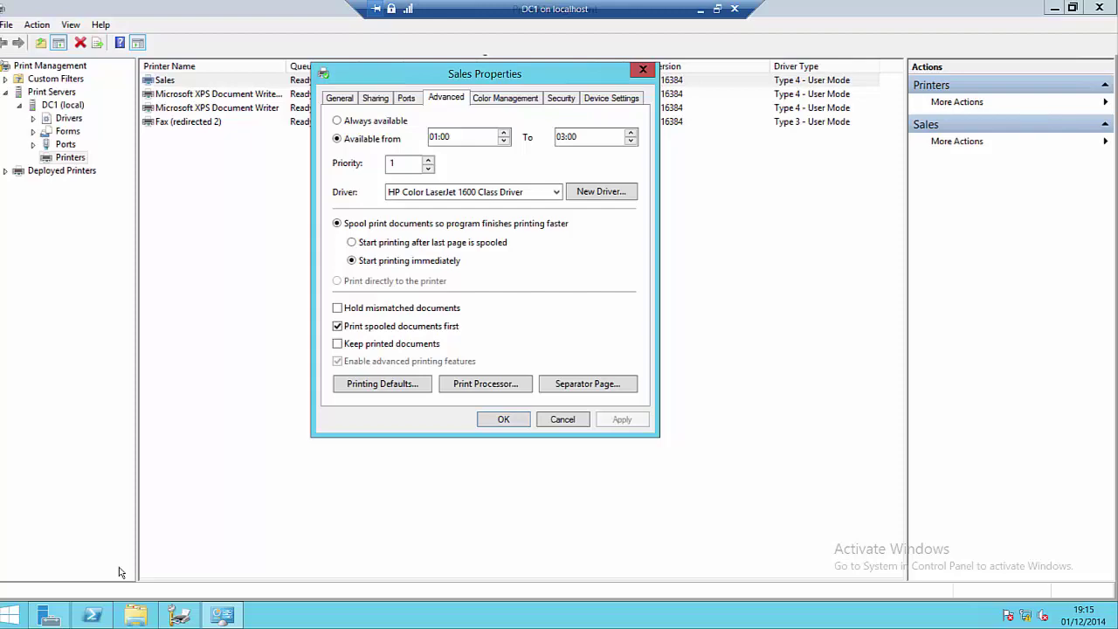
left_click(92, 614)
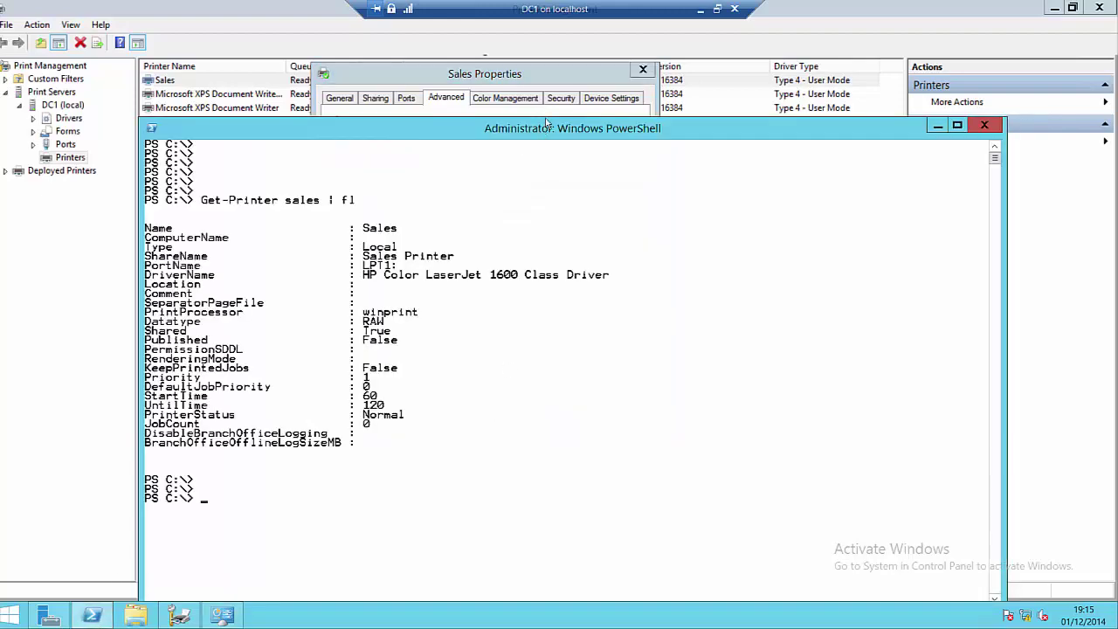
Step: Clear the console with cls and rerun Get-Printer sales | fl, now showing UntilTime 180
left_click_drag(539, 129, 566, 73)
type("cls")
key("Return")
key("Return")
key("Return")
key("Return")
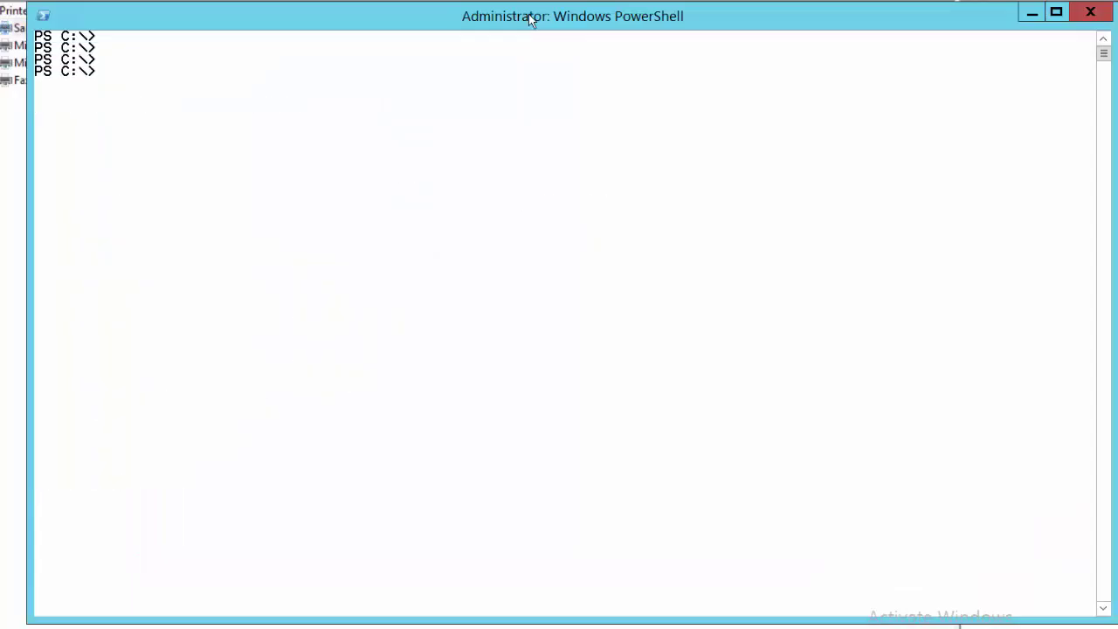
key("Up")
key("Up")
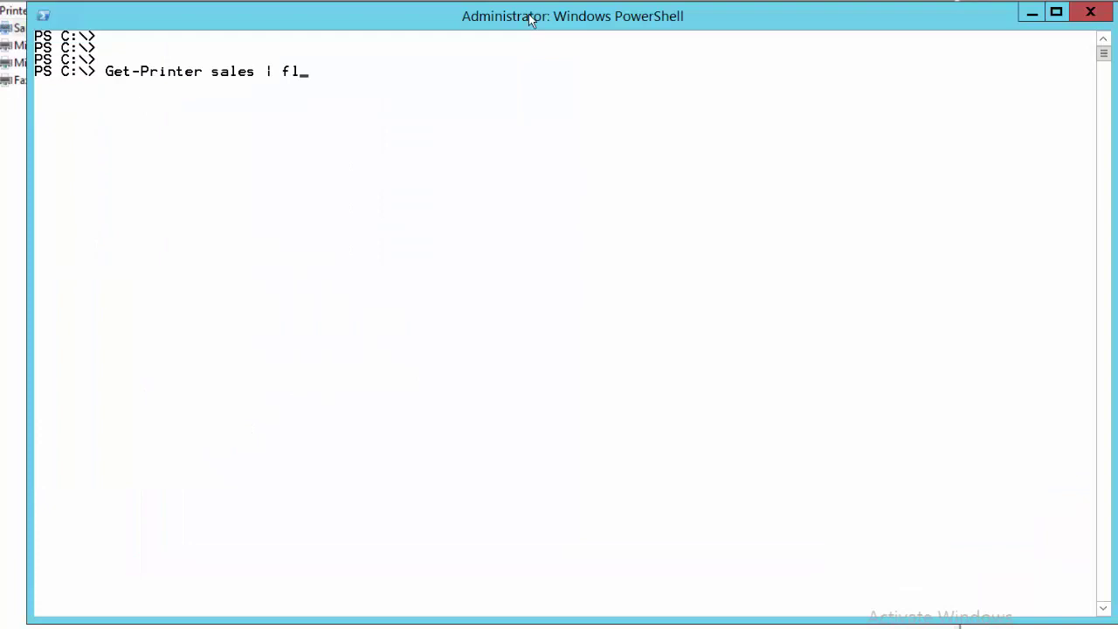
key("Return")
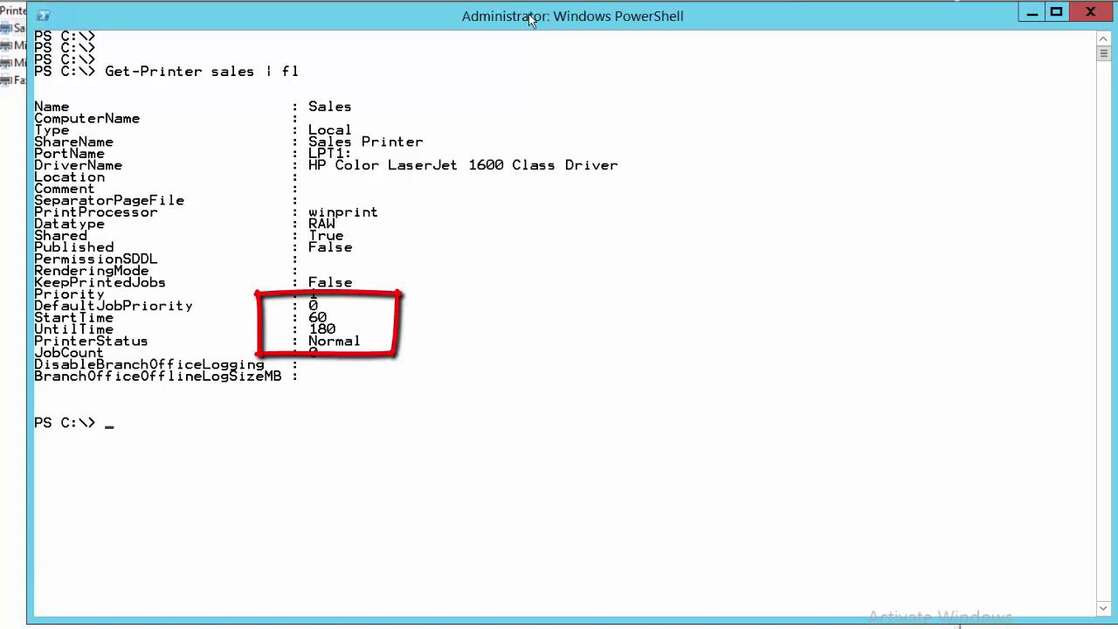
Step: Change the Sales printer's end time to 03:40 on the Advanced tab and apply it
left_click_drag(529, 19, 486, 103)
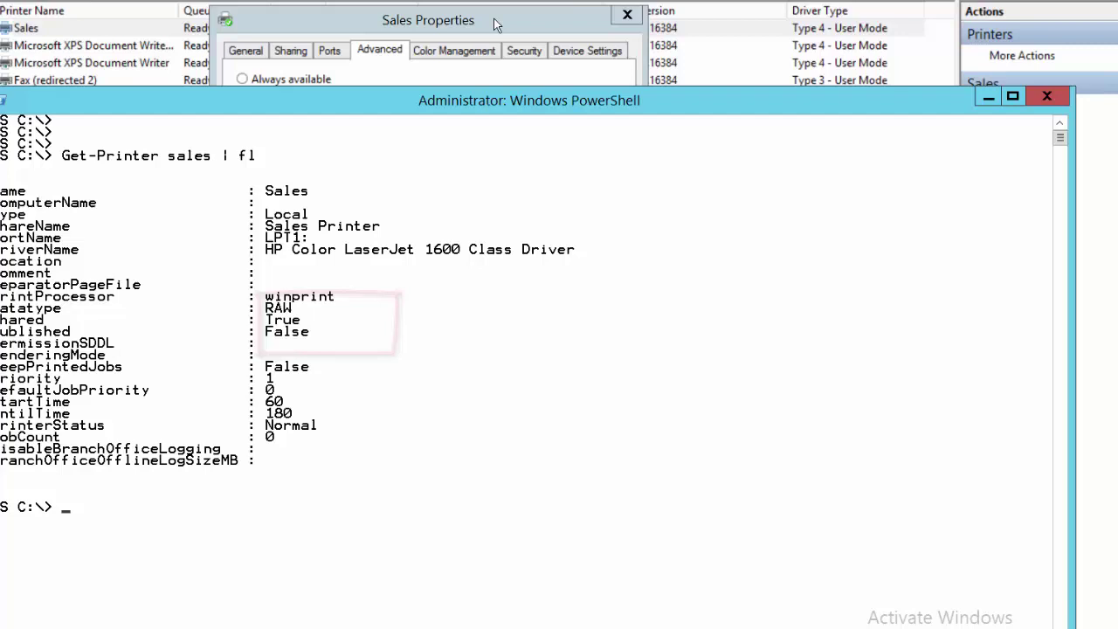
left_click(494, 22)
left_click(538, 101)
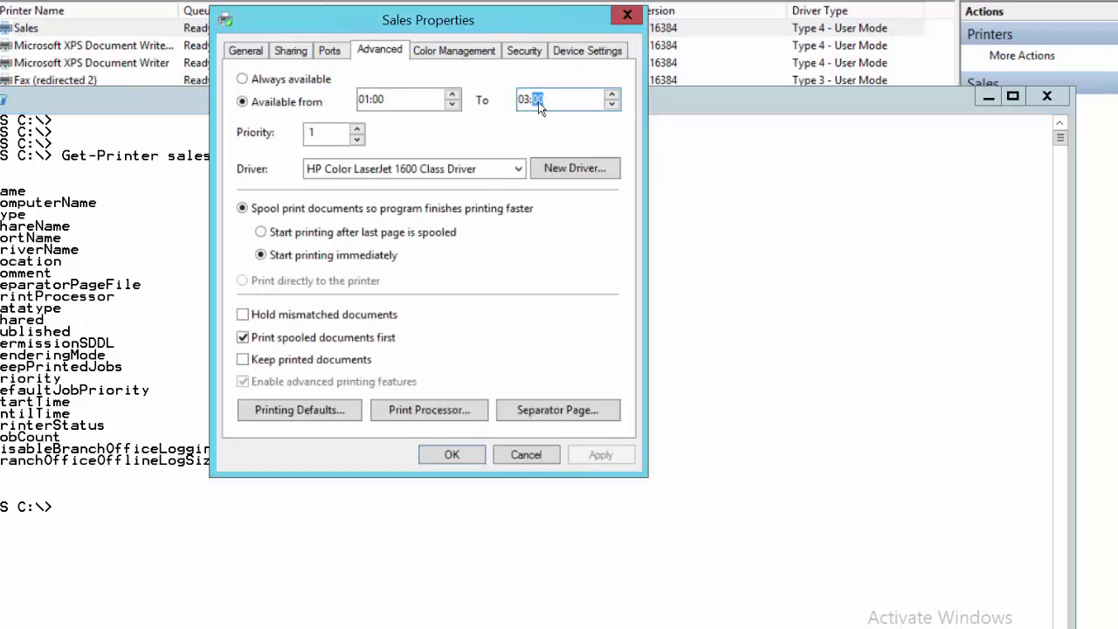
left_click(612, 96)
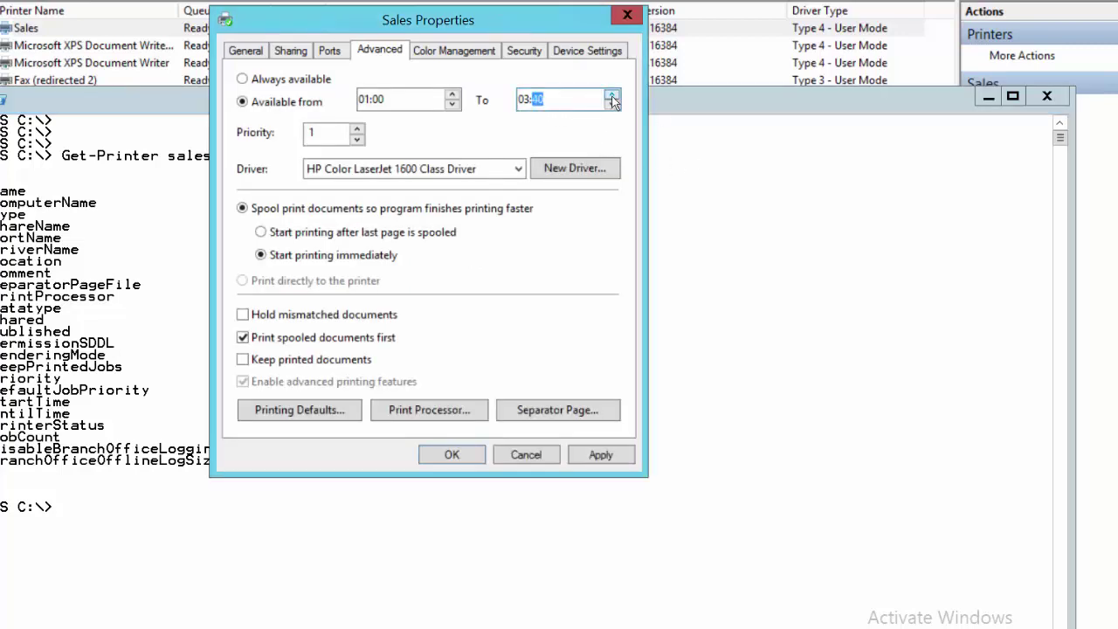
left_click(346, 134)
left_click(611, 455)
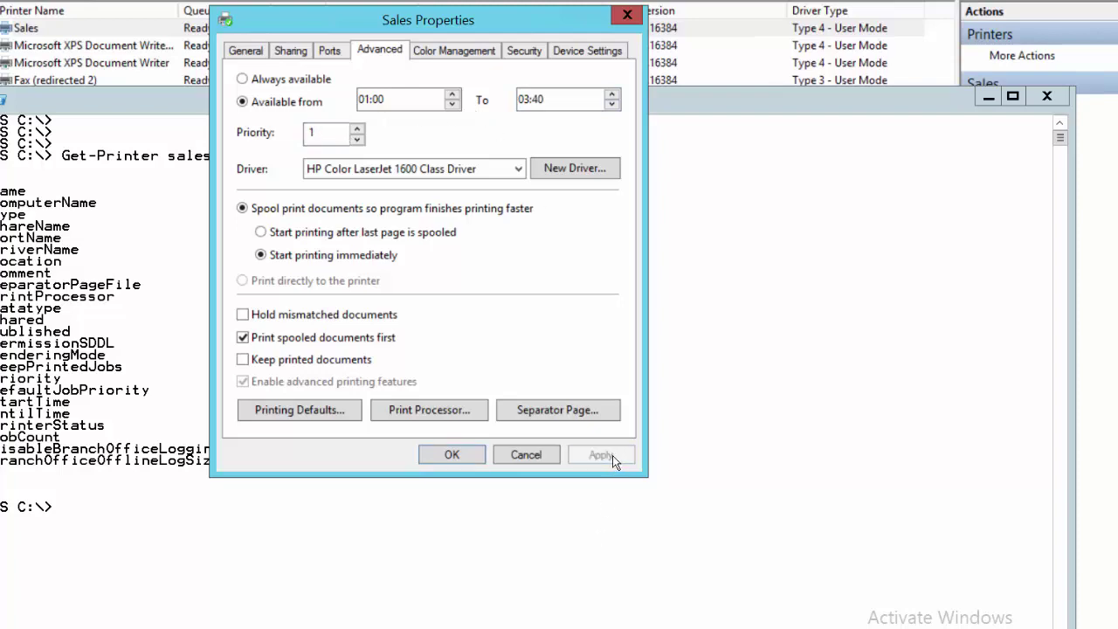
left_click(765, 120)
Step: Enlarge PowerShell, run cls, and rerun Get-Printer sales | fl, confirming StartTime 60 and UntilTime 220
left_click_drag(780, 91, 795, 0)
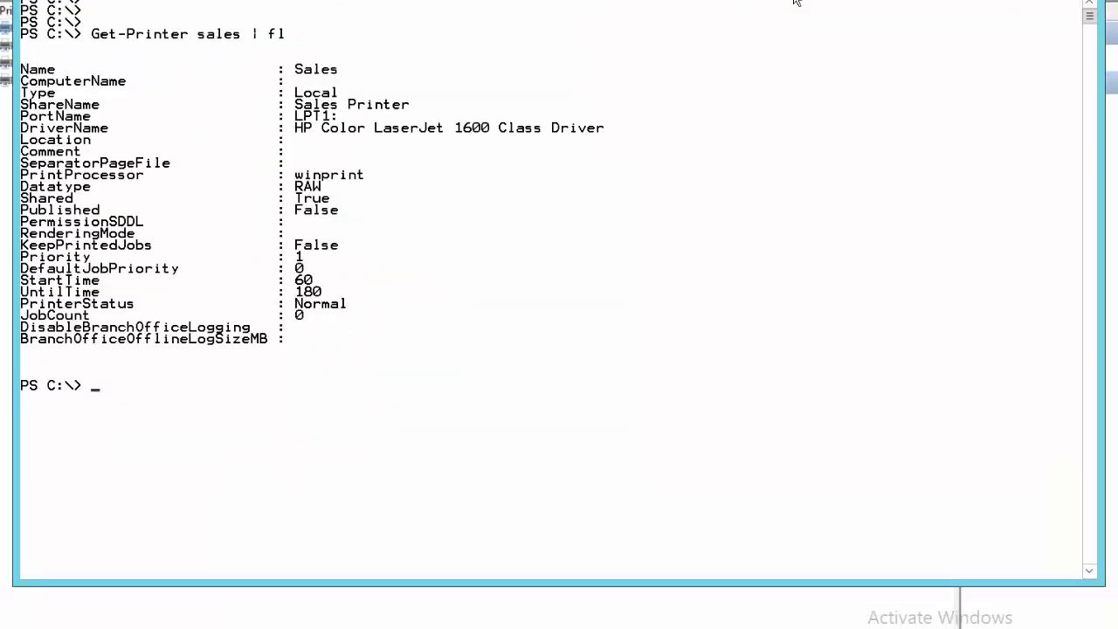
type("cls")
key("Return")
key("Return")
key("Return")
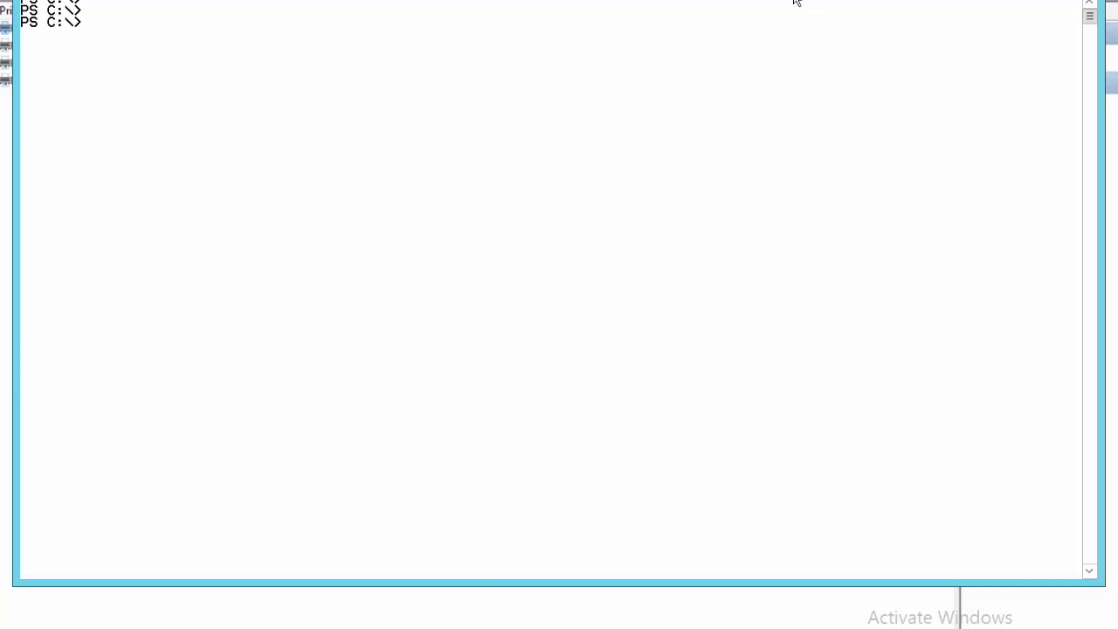
key("Up")
key("Up")
key("Return")
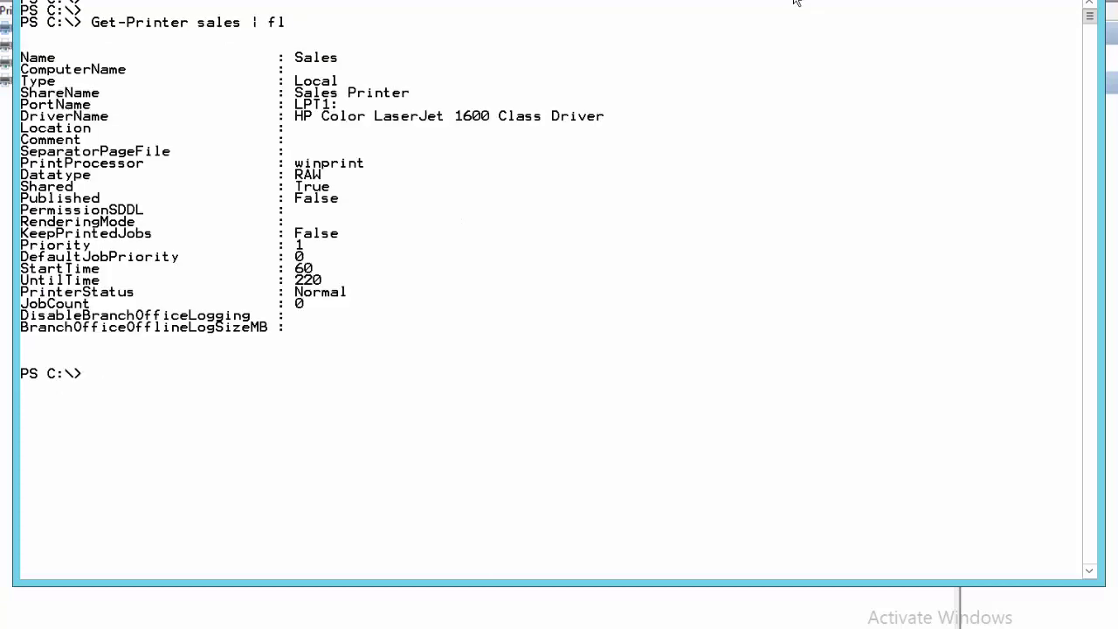